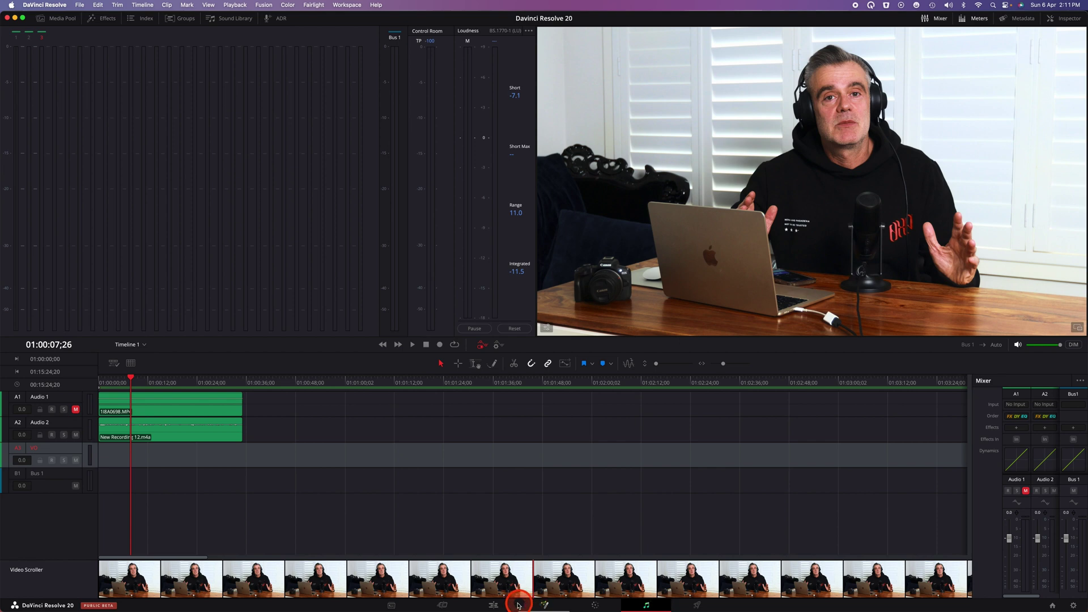
Step: Go to the Edit page and open Record Voiceover, with Built-in Microphone input and Auto track
left_click(493, 605)
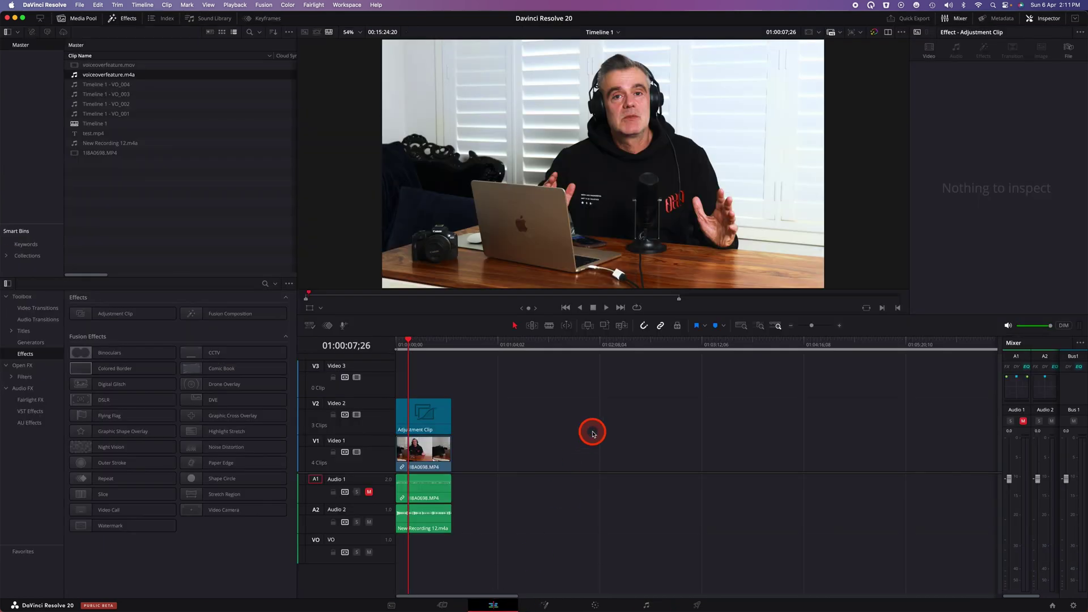
left_click(344, 326)
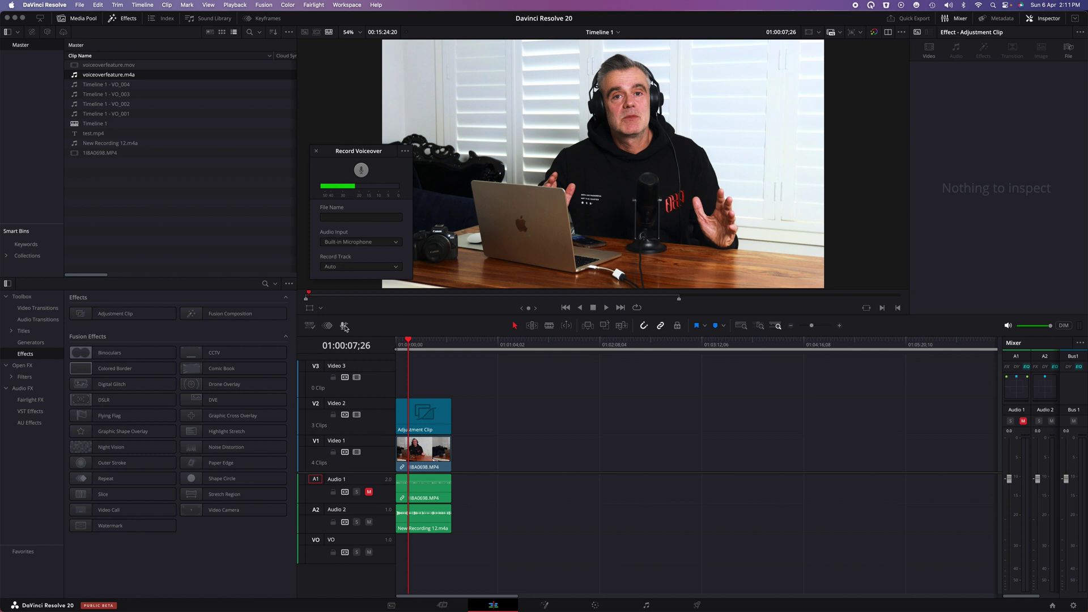
Step: Keep Built-in Microphone as the voiceover input, close the Record Voiceover panel, and go to the Cut page
left_click(394, 242)
left_click(393, 242)
left_click(337, 214)
left_click(316, 152)
left_click(442, 606)
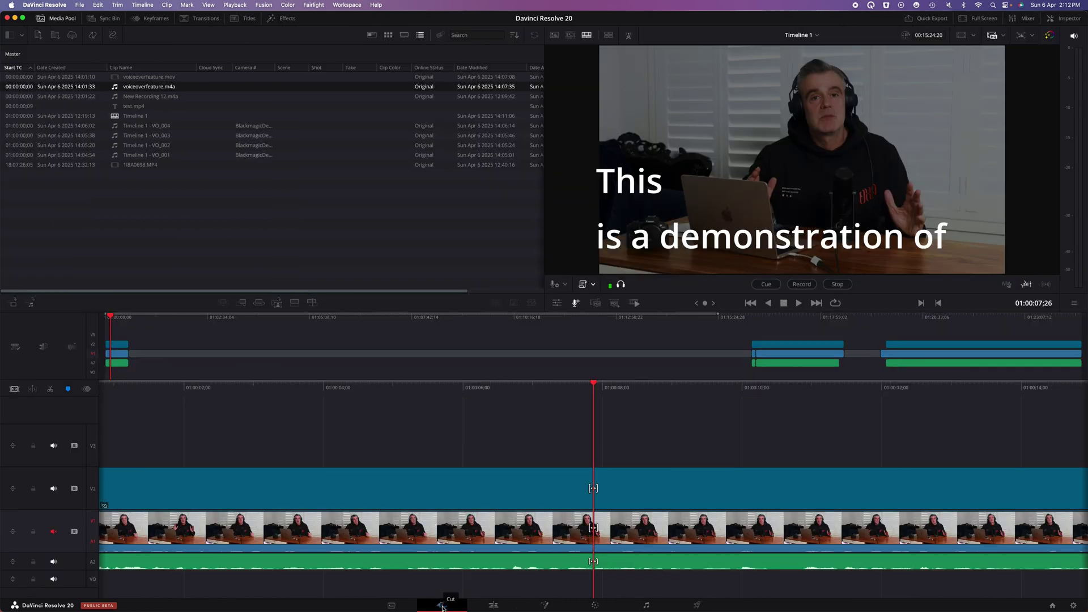
Step: On the Cut page, review the voiceover Audio Input, Record Track and Monitoring options, then set a 5 Secs Countdown
left_click(445, 606)
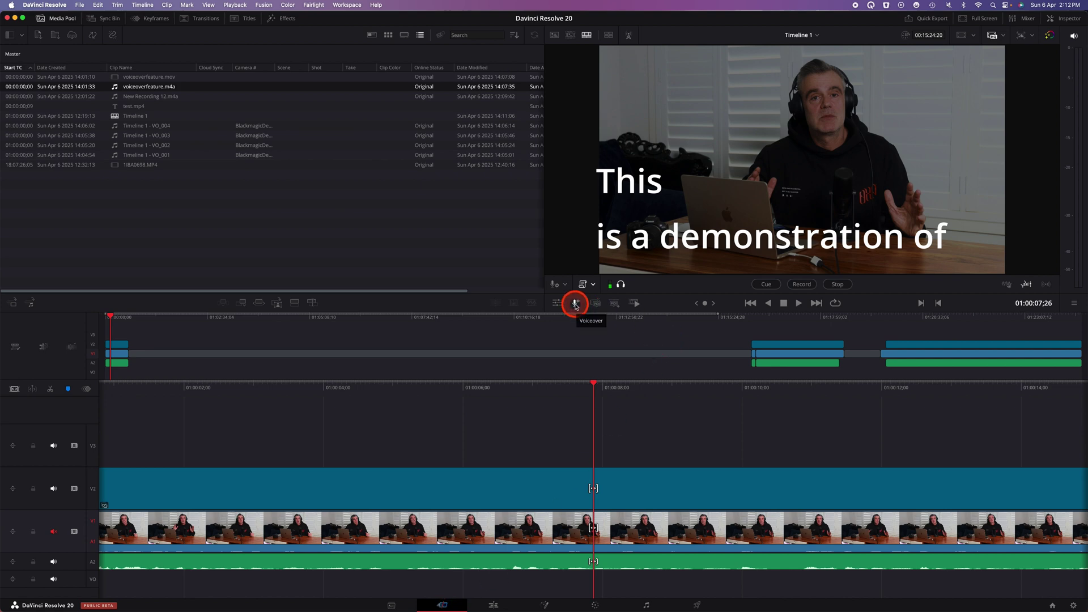
left_click(567, 285)
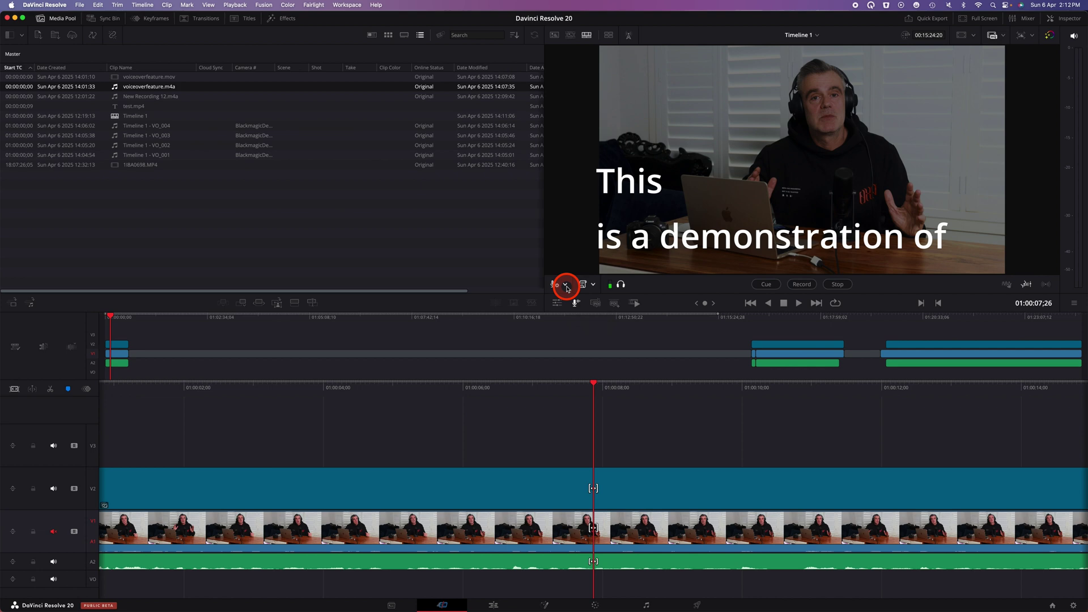
left_click(594, 286)
left_click(567, 285)
left_click(566, 286)
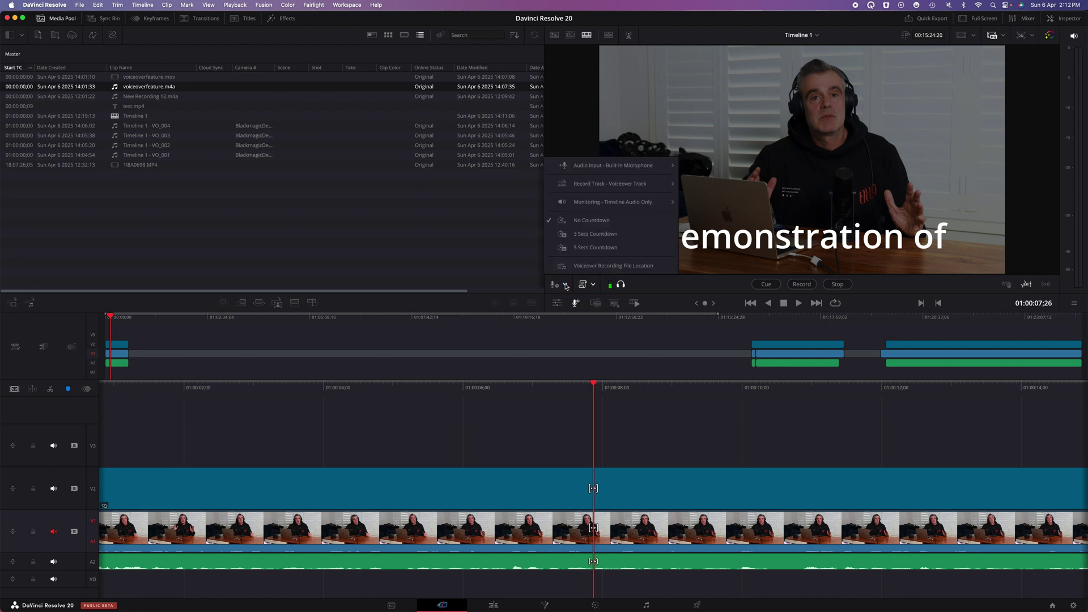
left_click(634, 166)
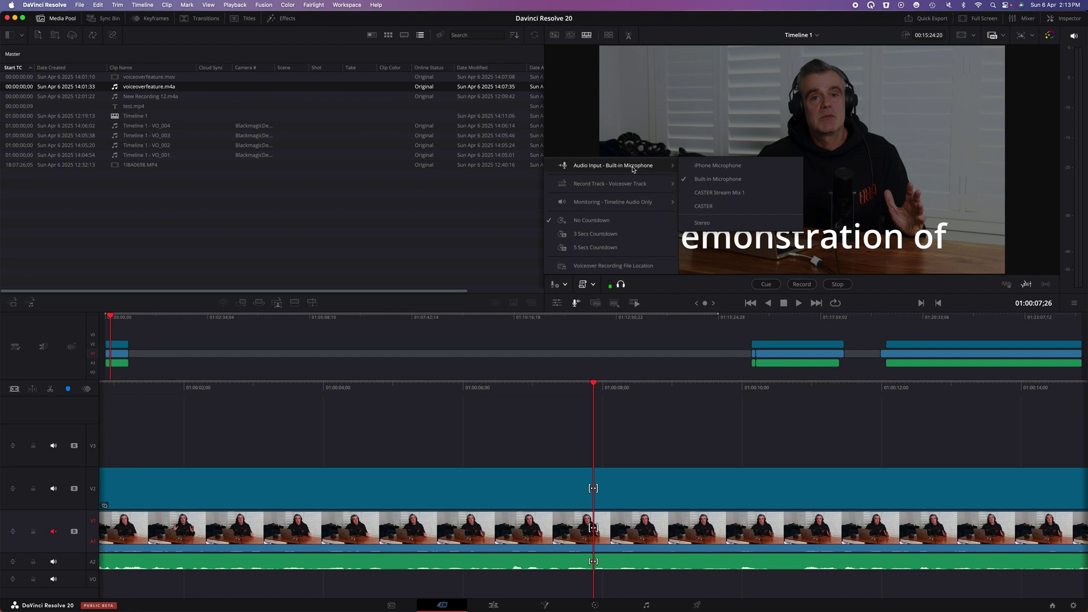
left_click(630, 183)
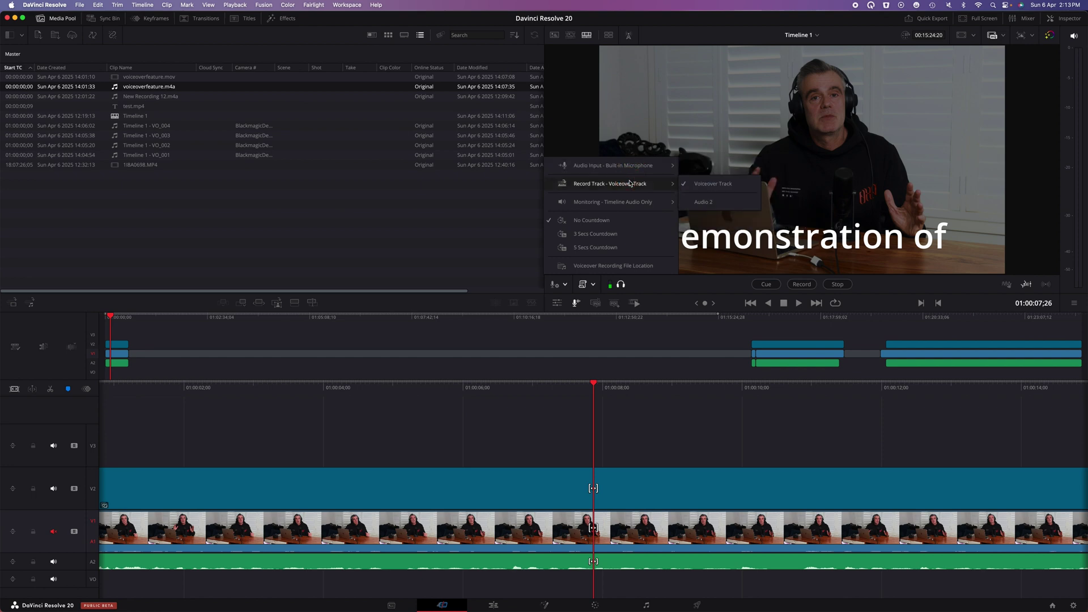
left_click(628, 202)
left_click(760, 202)
left_click(737, 203)
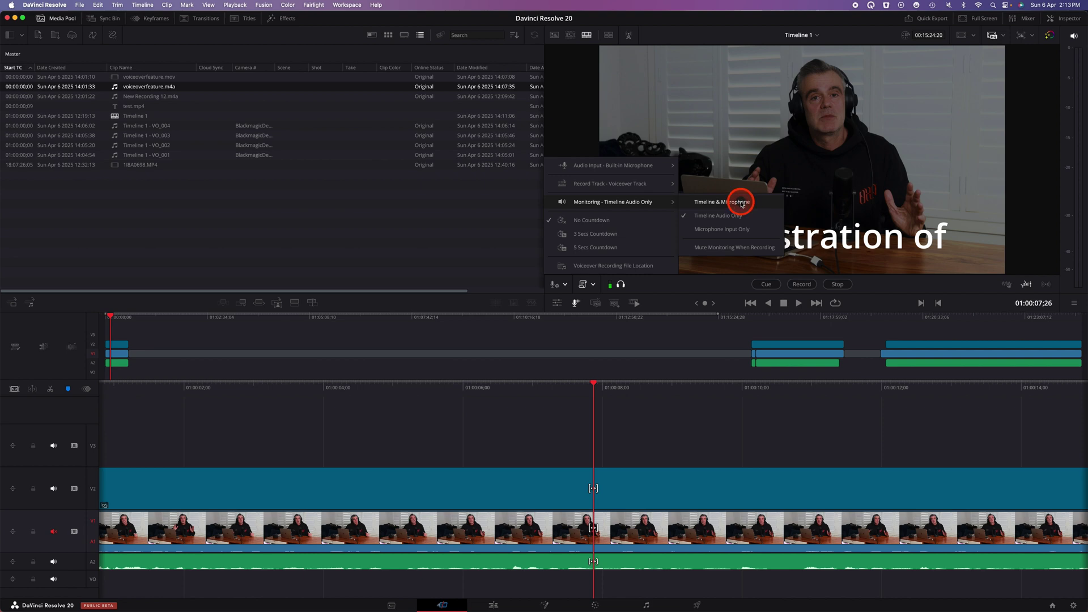
left_click(738, 233)
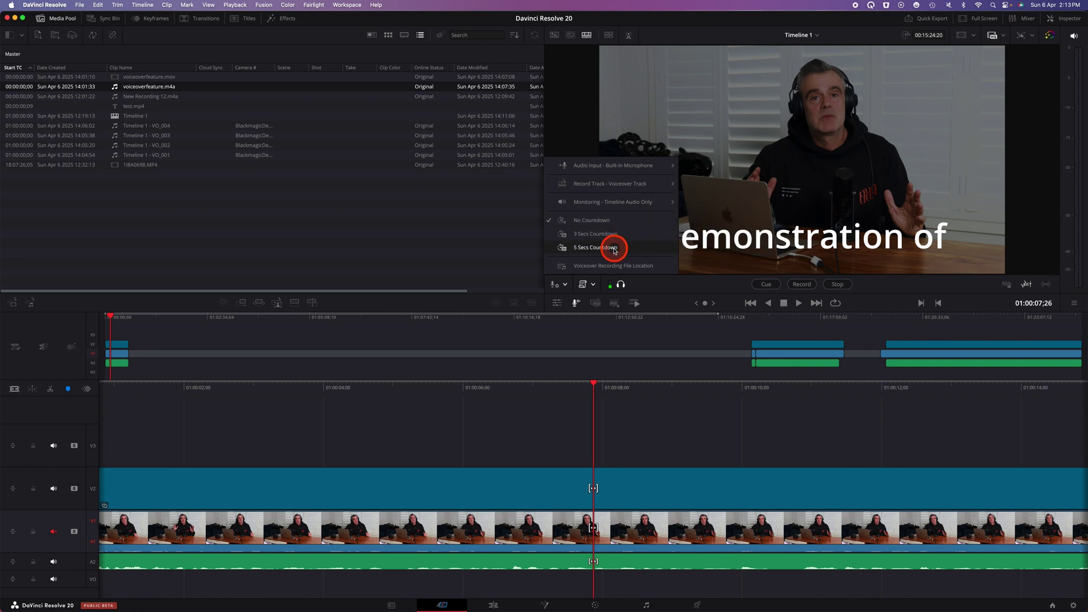
left_click(614, 249)
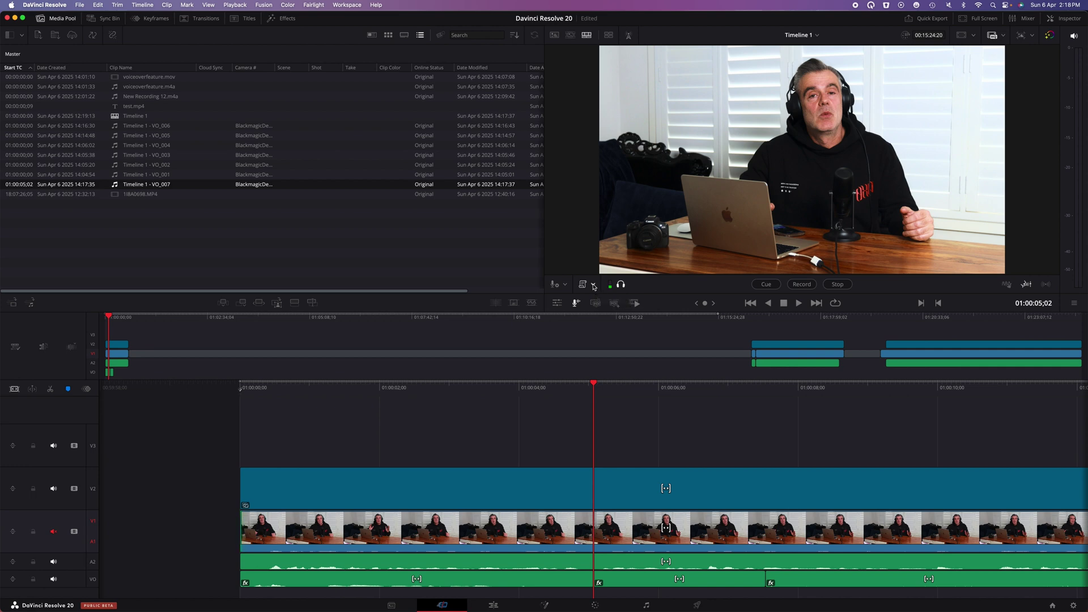
Step: Load testscript1.txt from the Desktop into the voiceover script prompter
left_click(594, 285)
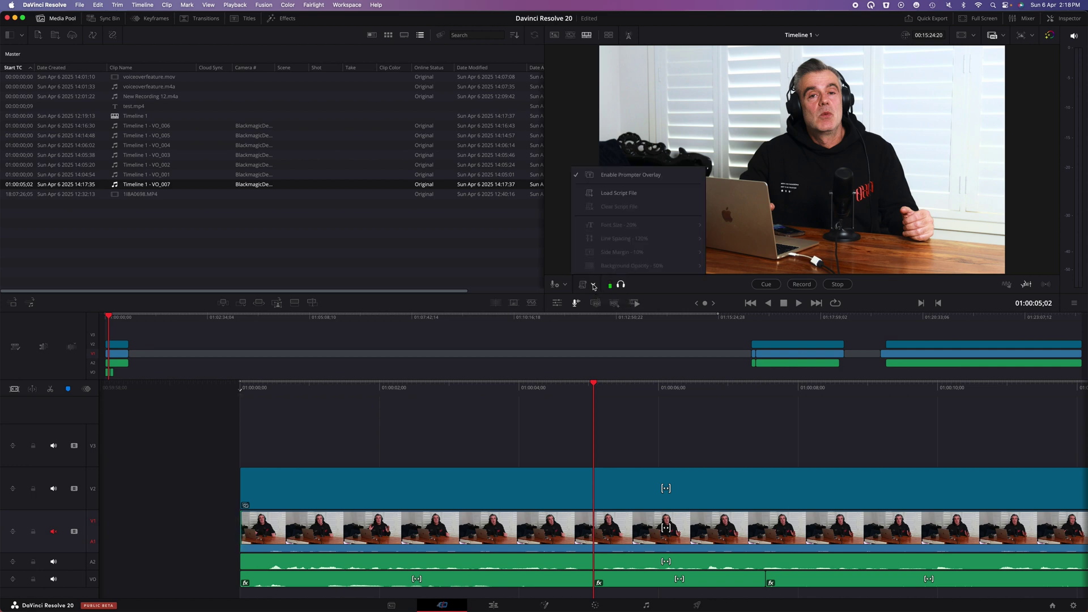
left_click(634, 196)
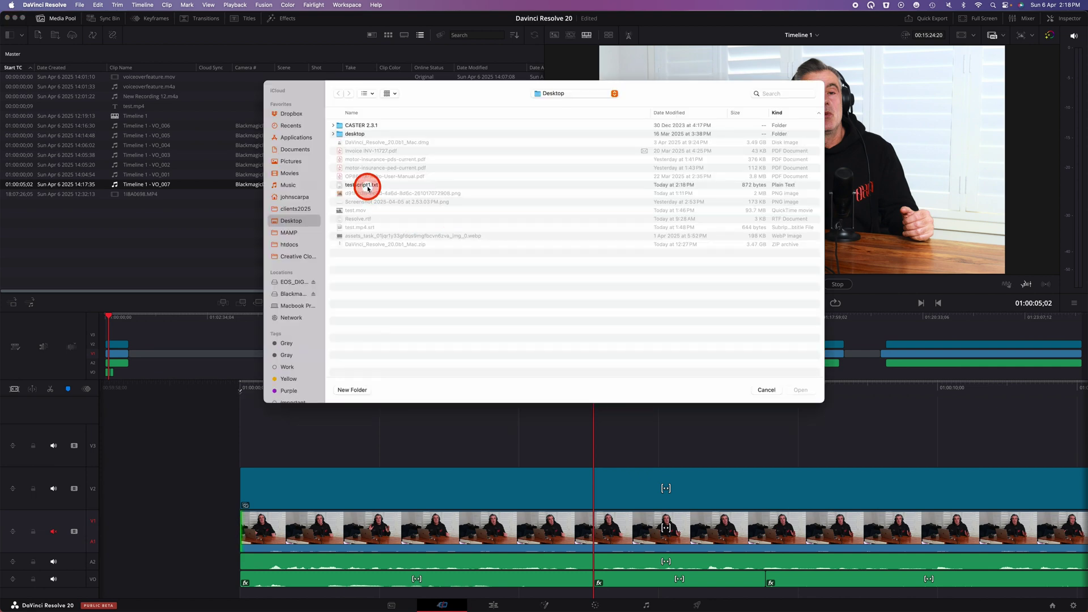
left_click(367, 186)
left_click(800, 390)
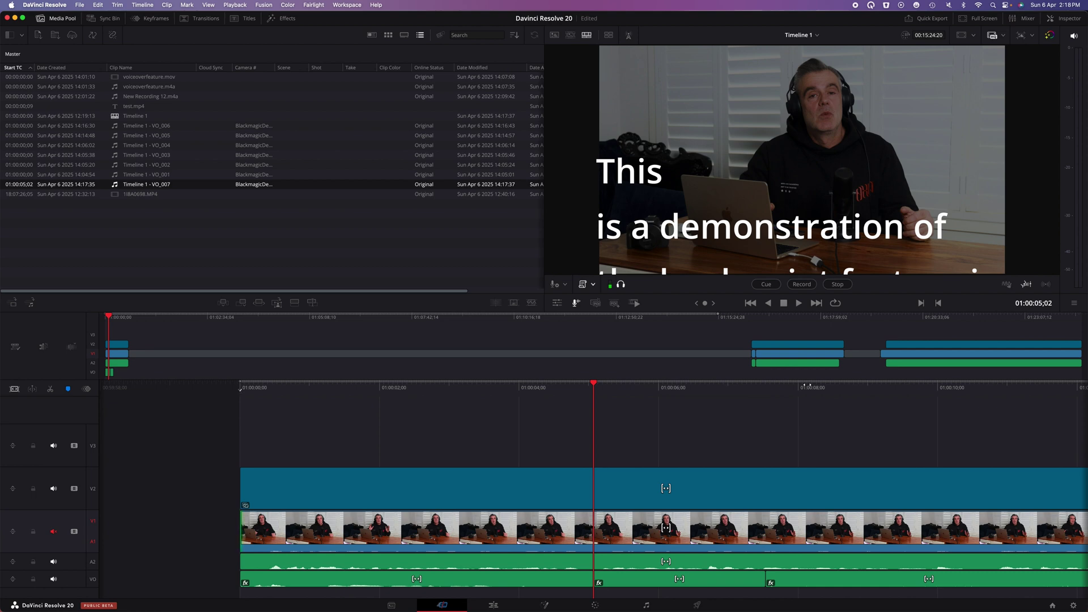
Step: Record a cued voiceover take read from the prompter script, then return to the Edit page
left_click(766, 285)
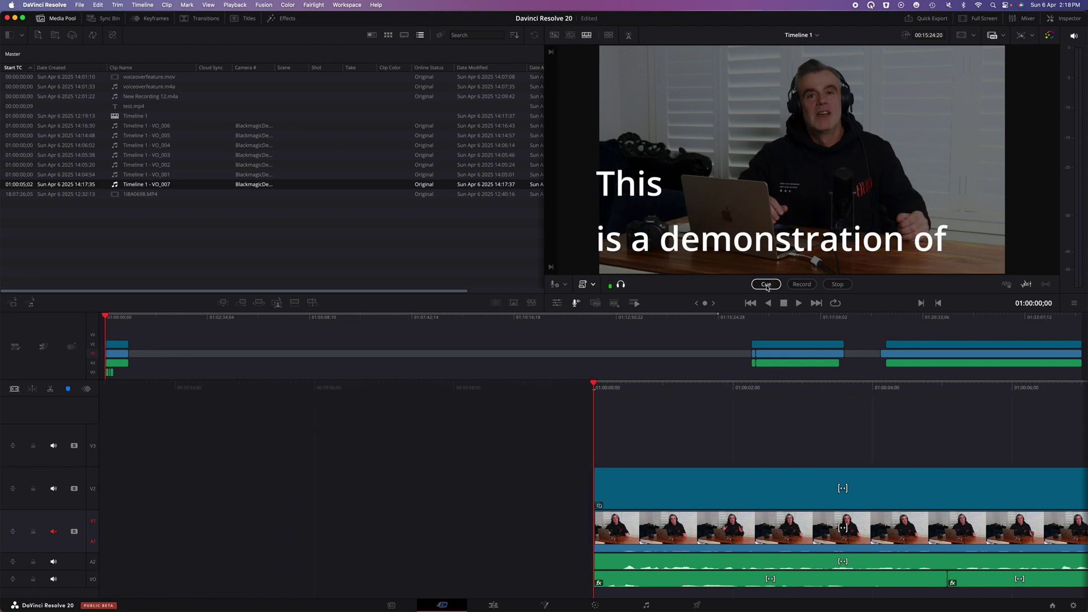
left_click(802, 285)
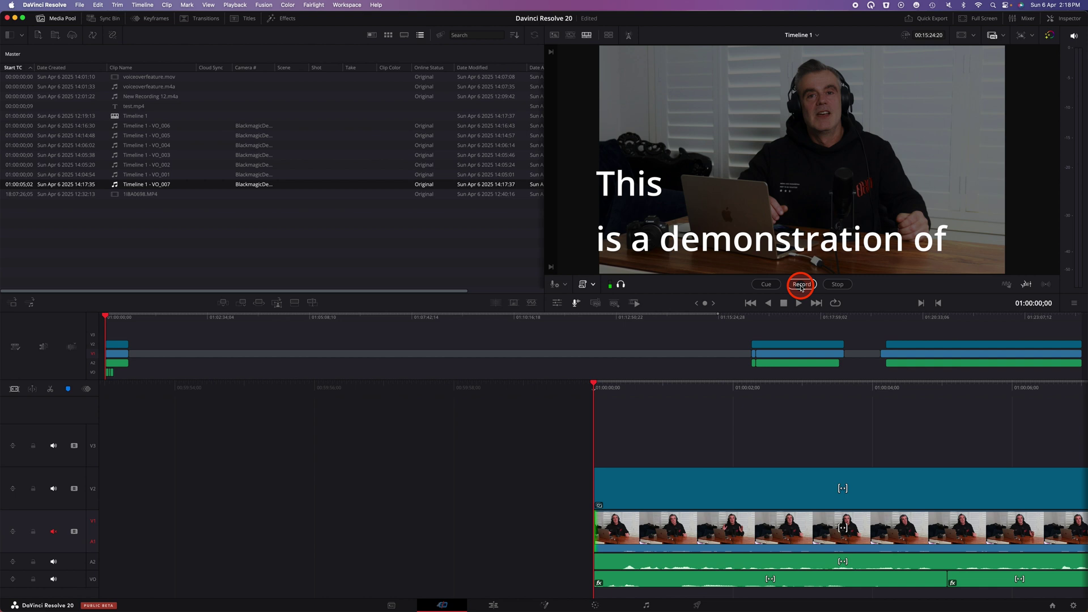
left_click(801, 285)
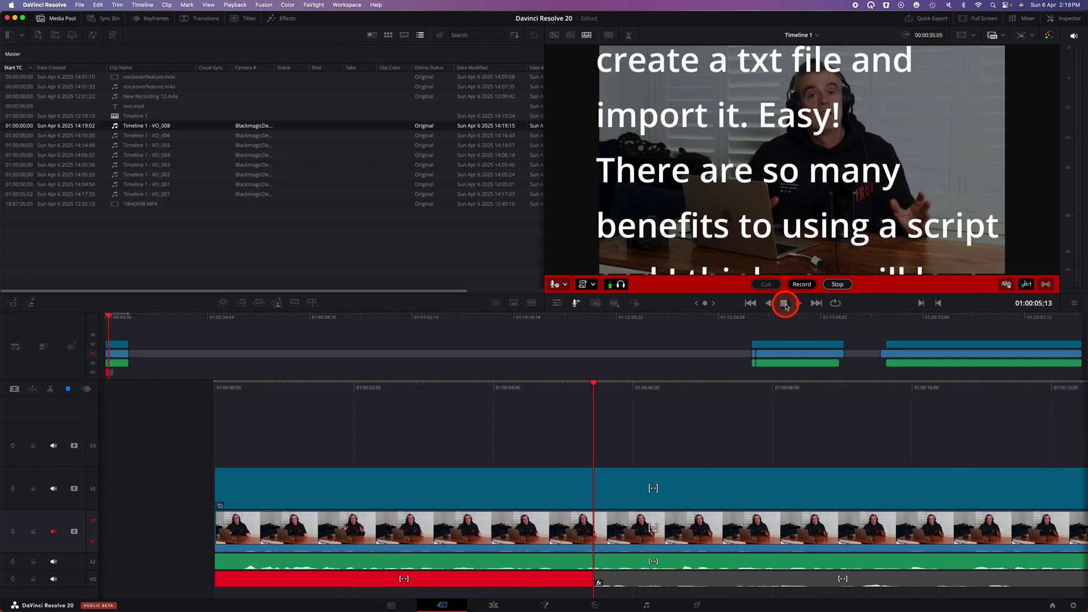
left_click(838, 285)
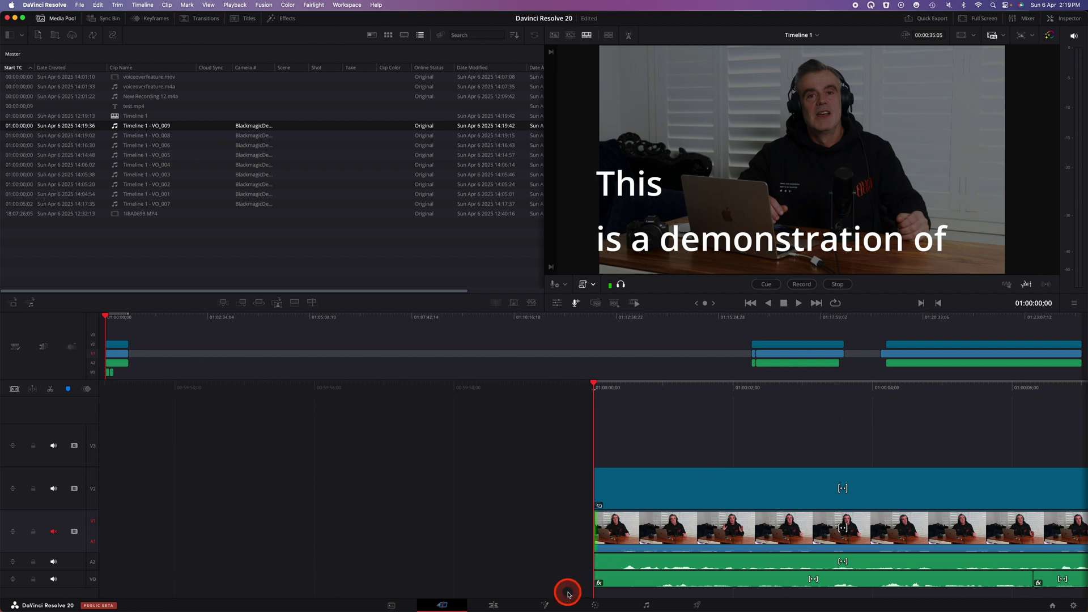
left_click(493, 605)
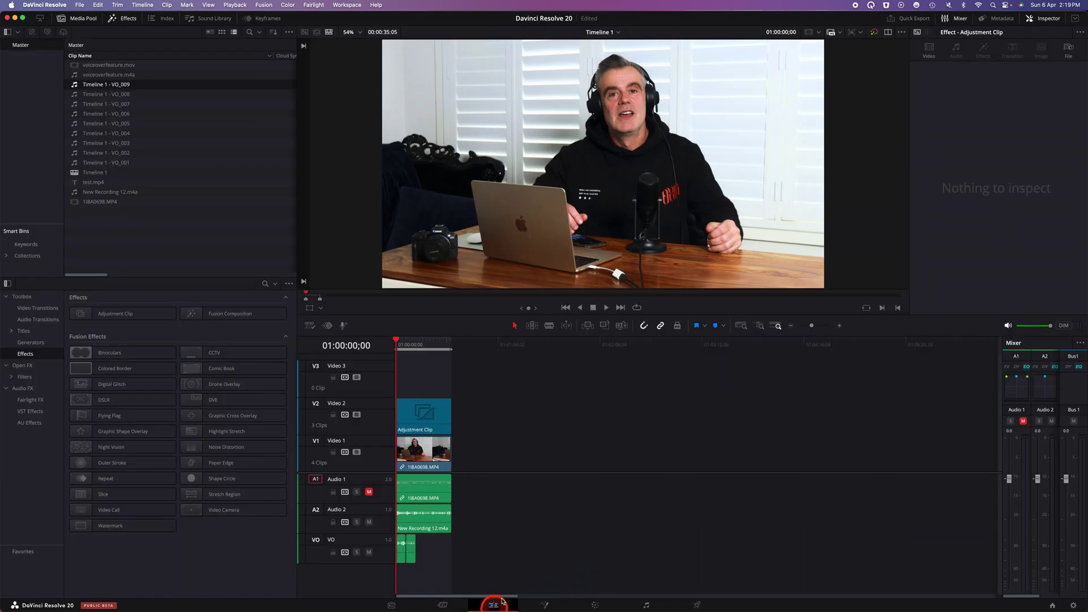
Step: Scrub the playhead forward, switch to the Cut page and start recording another voiceover take
left_click(452, 349)
left_click_drag(452, 348, 552, 349)
left_click(444, 605)
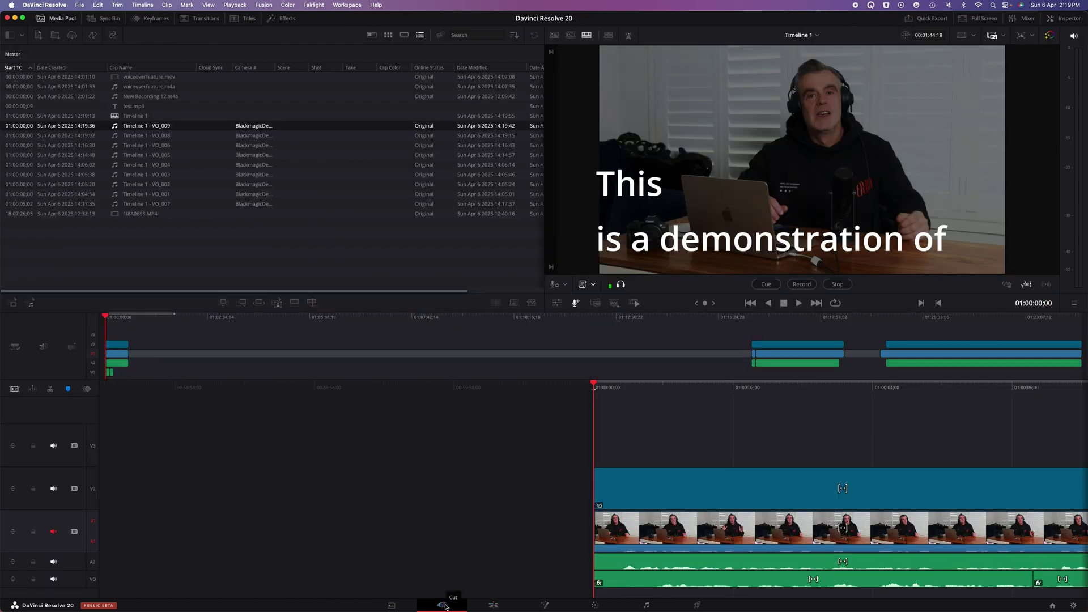
left_click(802, 284)
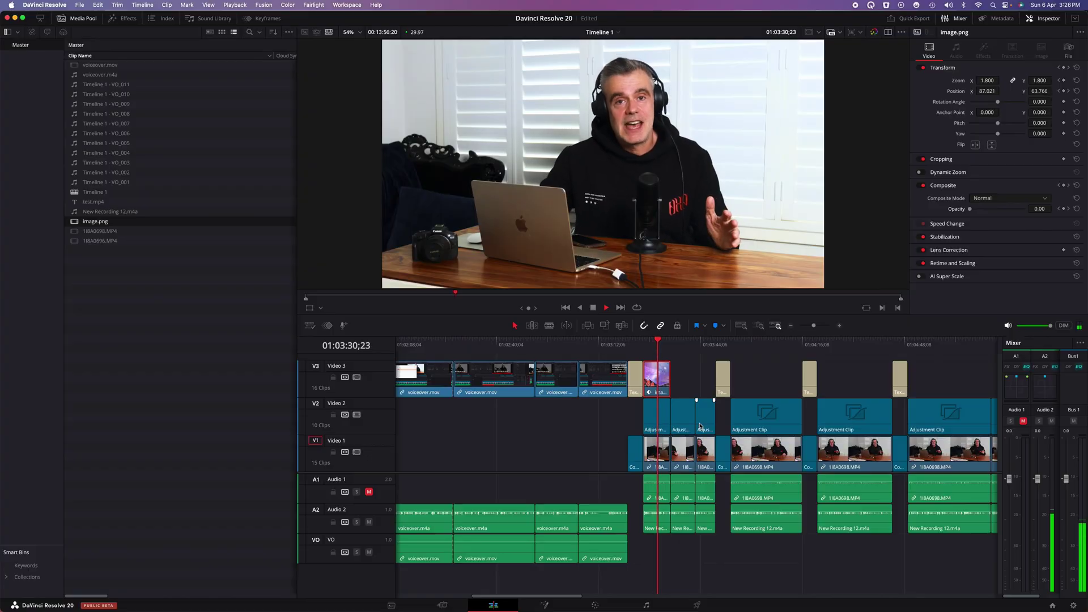
Step: Open the Keyframes editor and shift the Position X keyframe slightly earlier
left_click(607, 515)
left_click(489, 598)
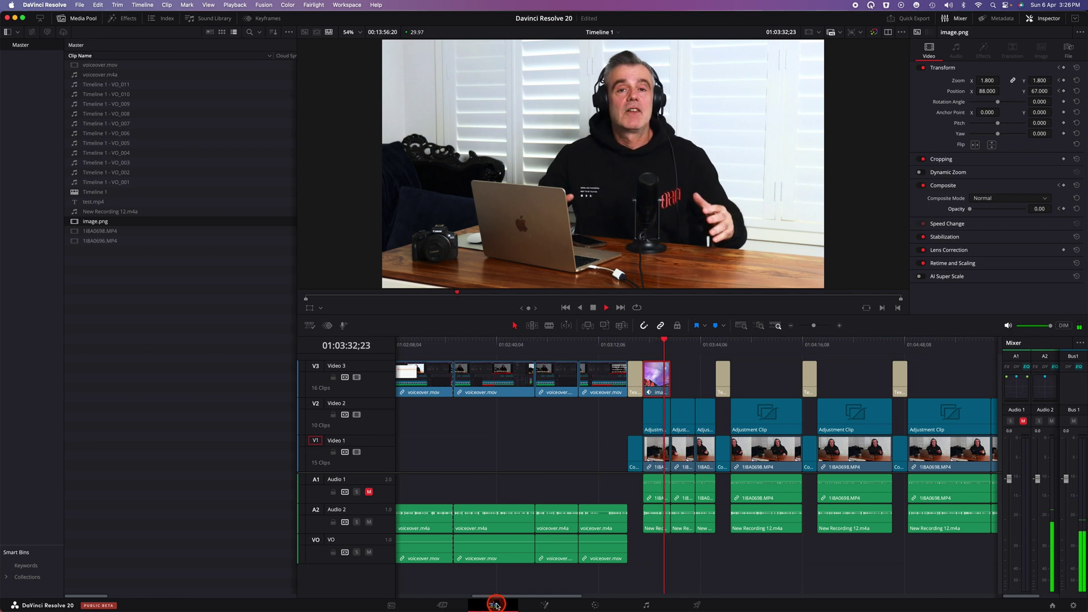
left_click(472, 585)
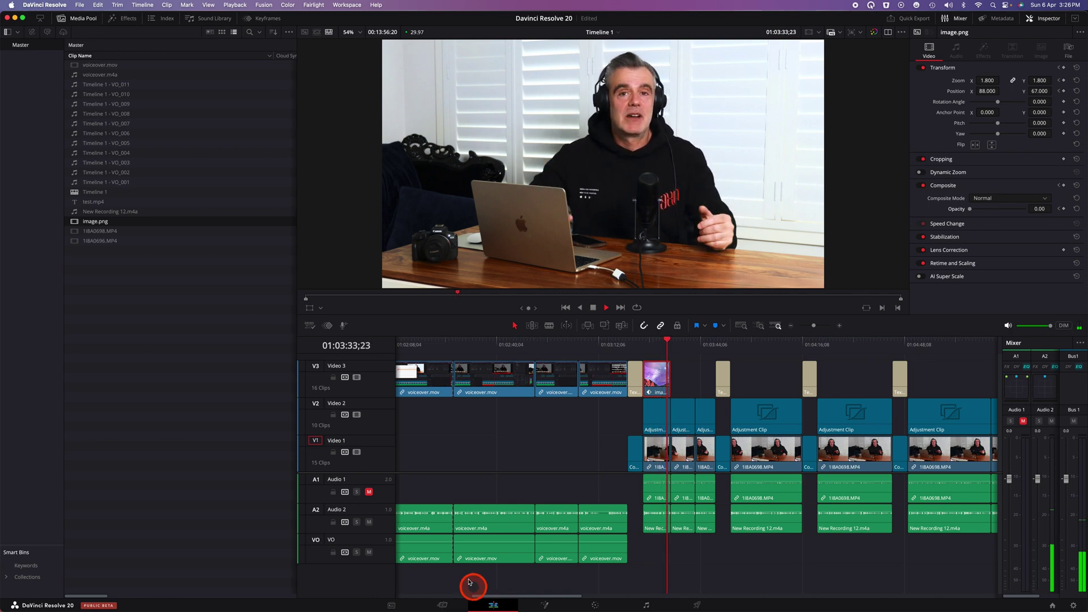
left_click(250, 19)
left_click_drag(203, 56, 163, 125)
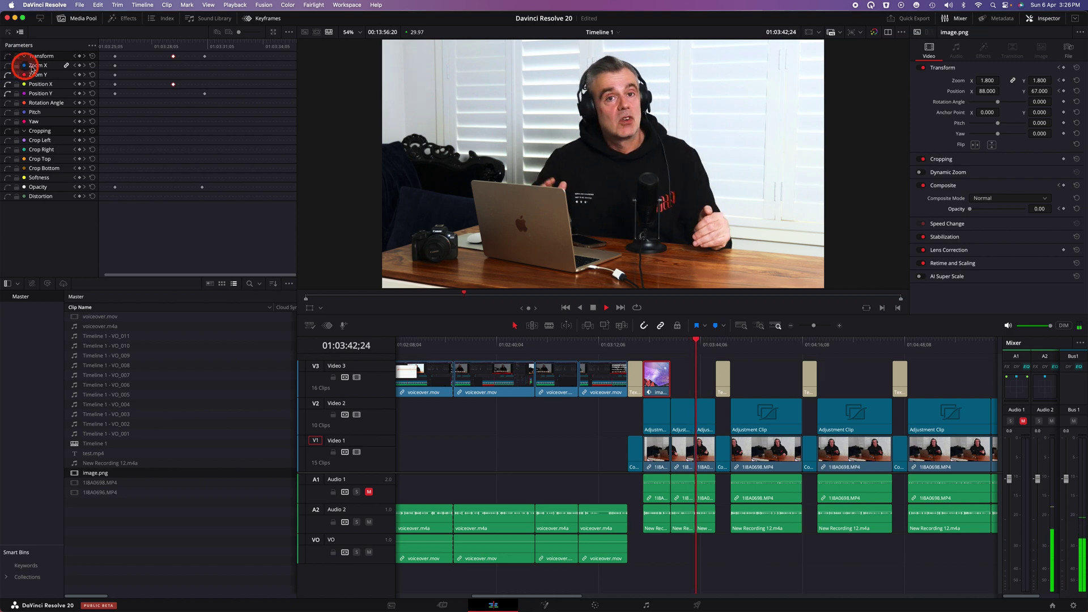
Step: Show the keyframe lanes under the timeline clips and nudge the Transform keyframe slightly later
left_click(48, 66)
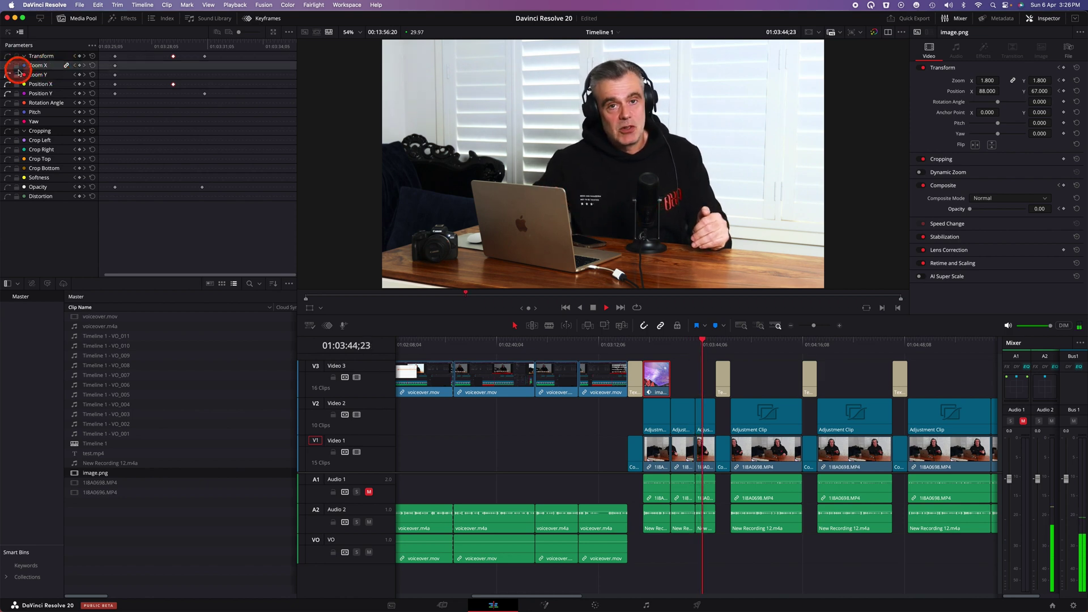
left_click(328, 325)
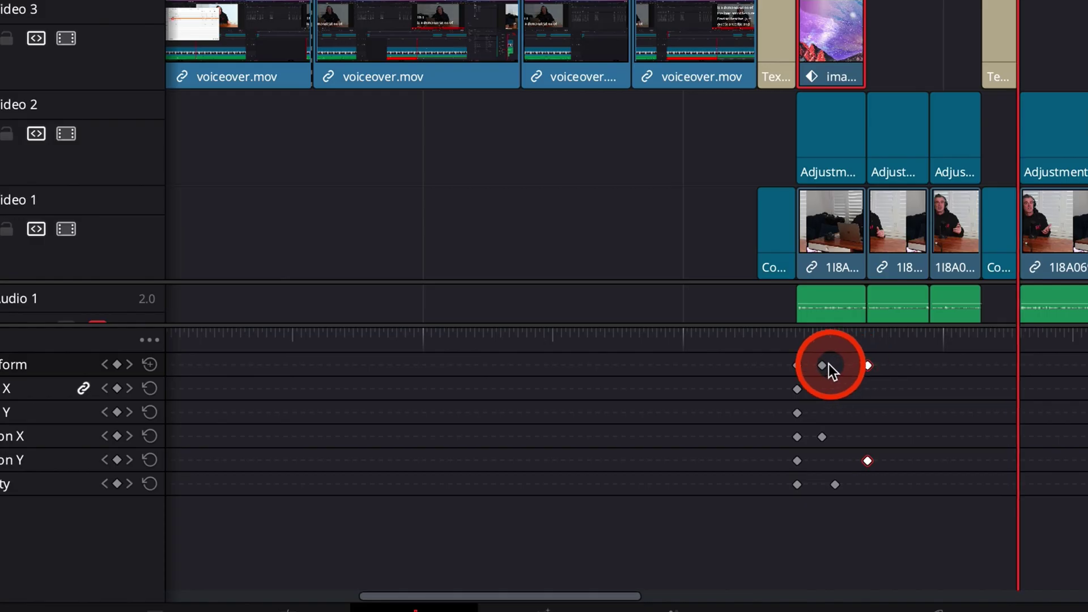
left_click_drag(655, 505, 662, 505)
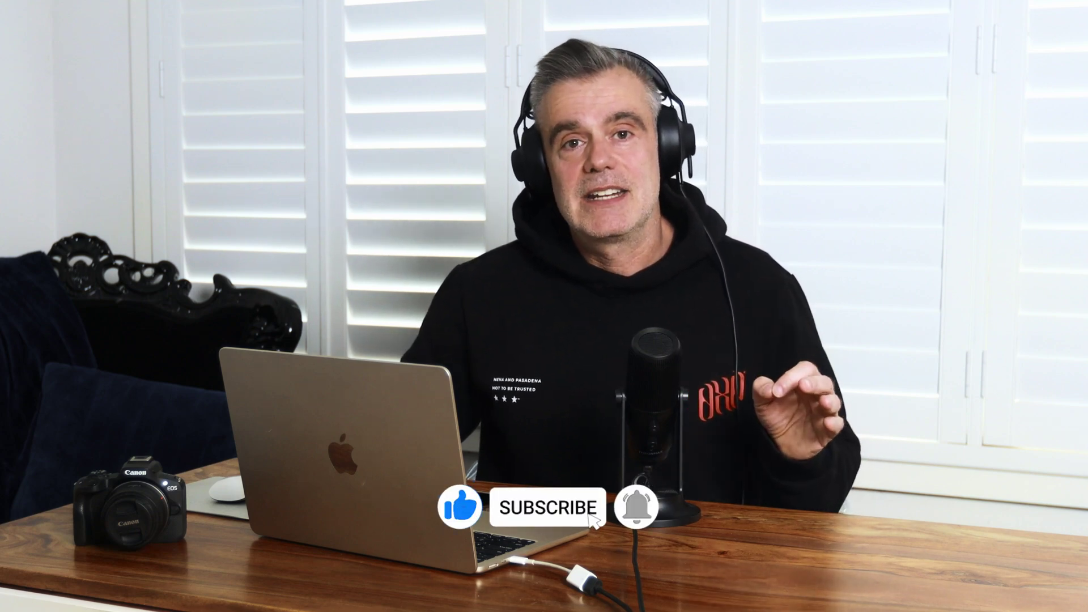
left_click(631, 468)
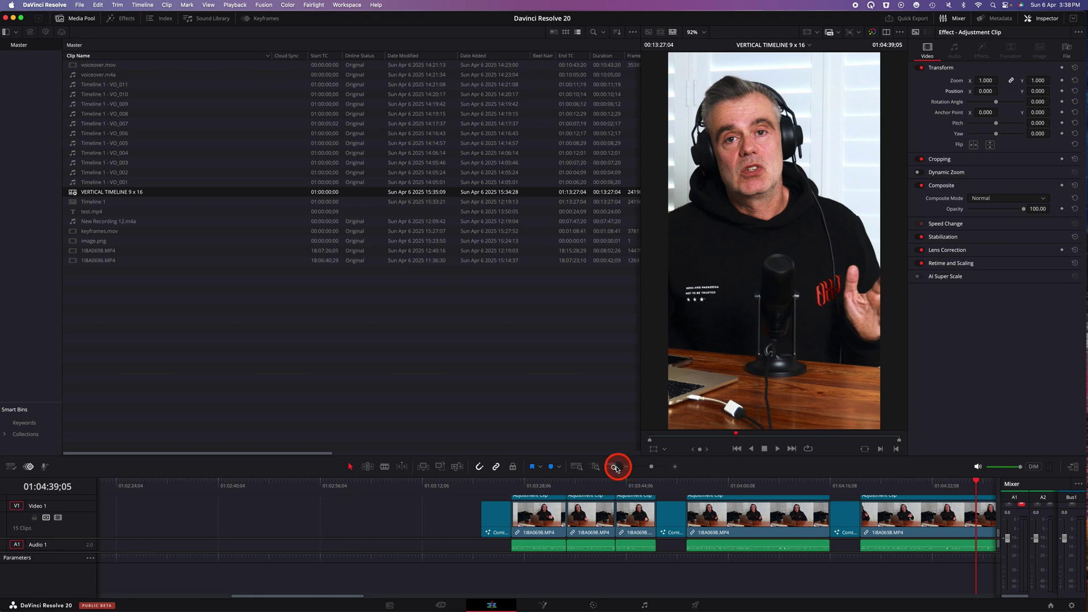
Step: Switch to the tall vertical viewer, go to the Cut page, and widen it against the media pool
left_click(1076, 467)
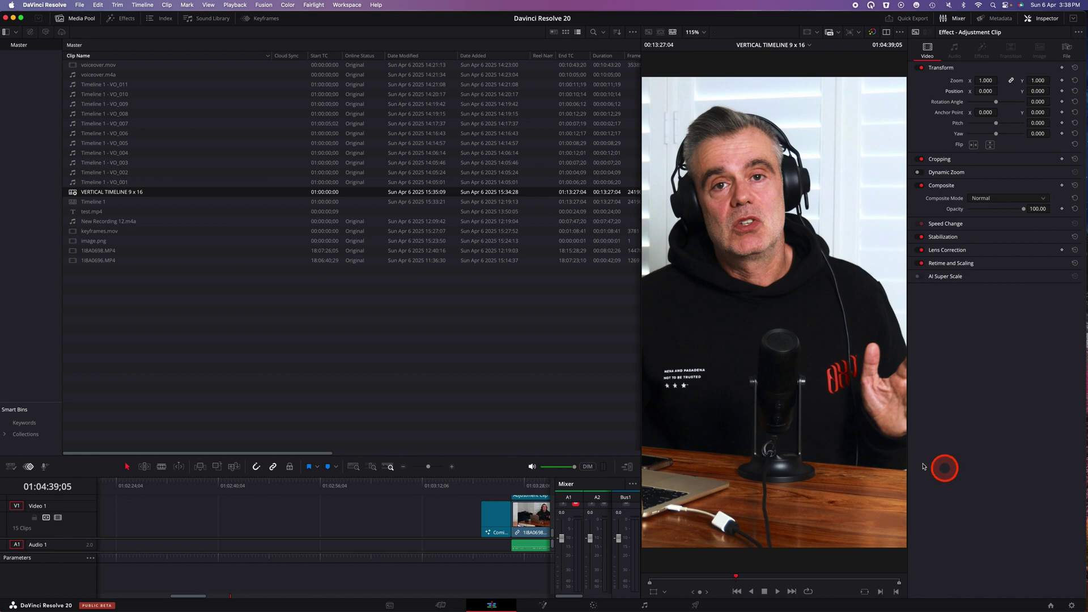
left_click(442, 605)
left_click(1073, 425)
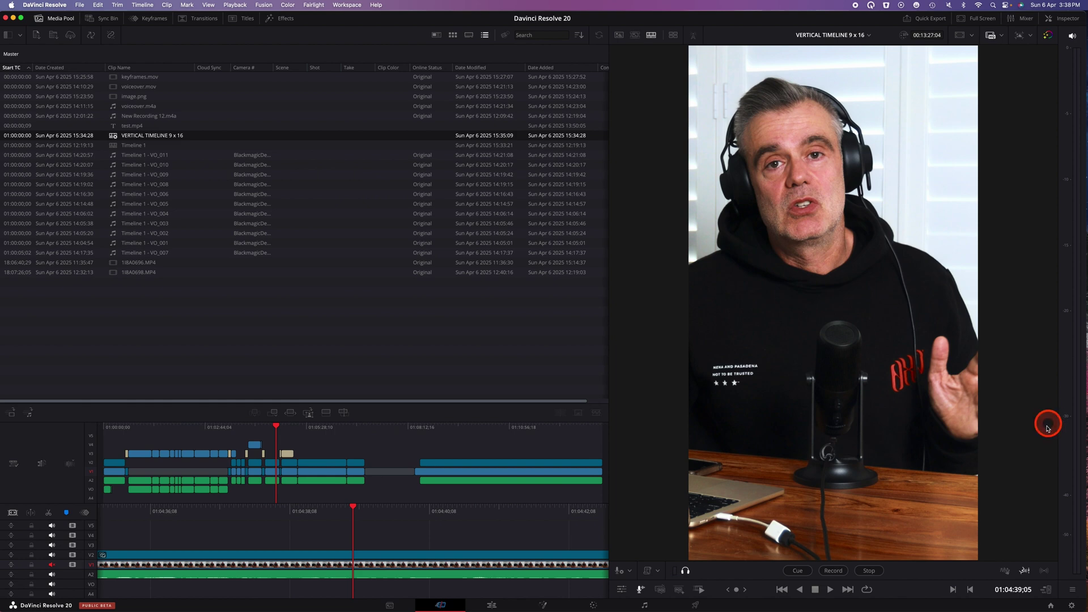
left_click_drag(610, 371, 505, 365)
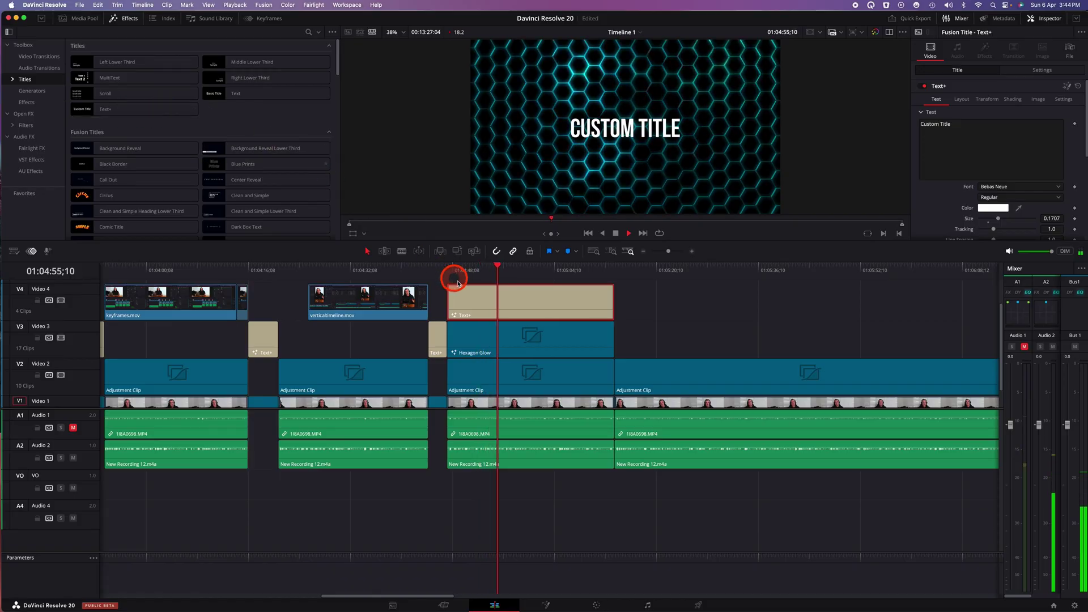
Step: Set the CUSTOM TITLE's Layout type to Circle in the Inspector
left_click(963, 102)
left_click(1009, 124)
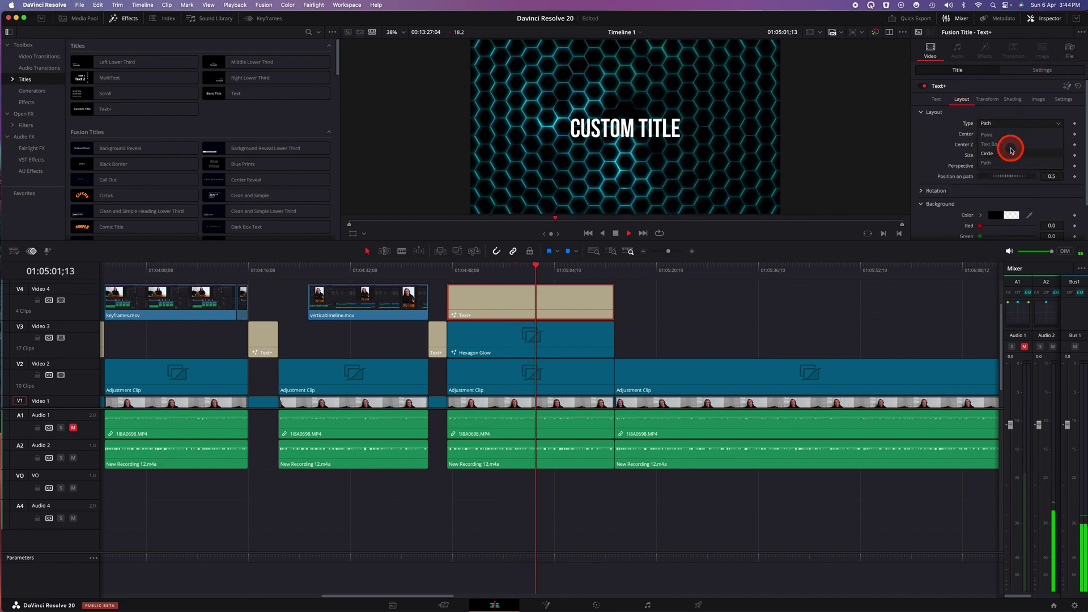
left_click(1012, 150)
Step: Change the layout type back to Text Box and add a new MultiText text entry
left_click(1009, 123)
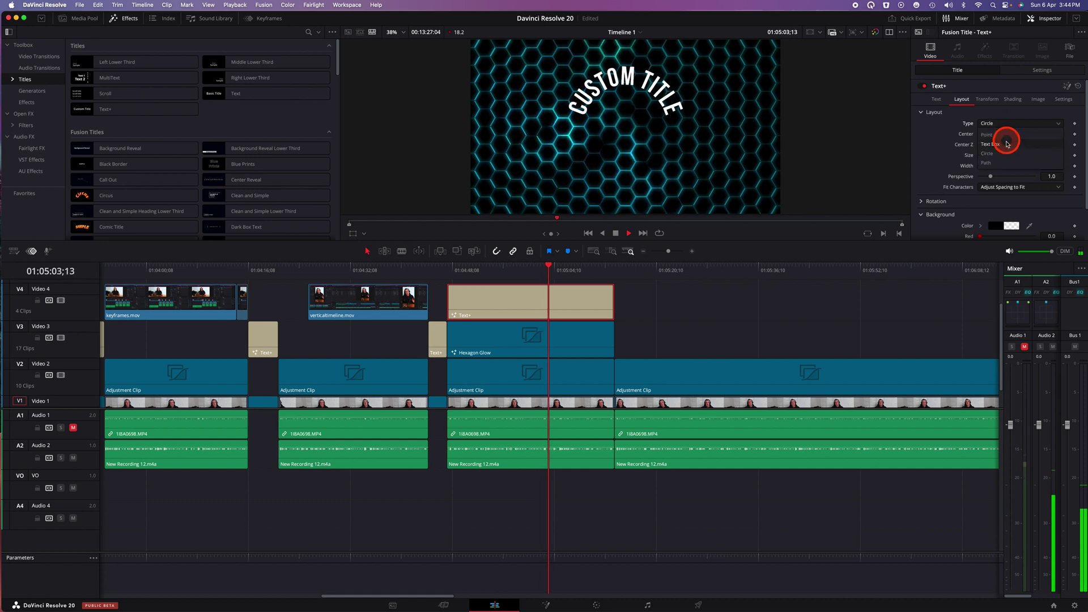
left_click(1006, 144)
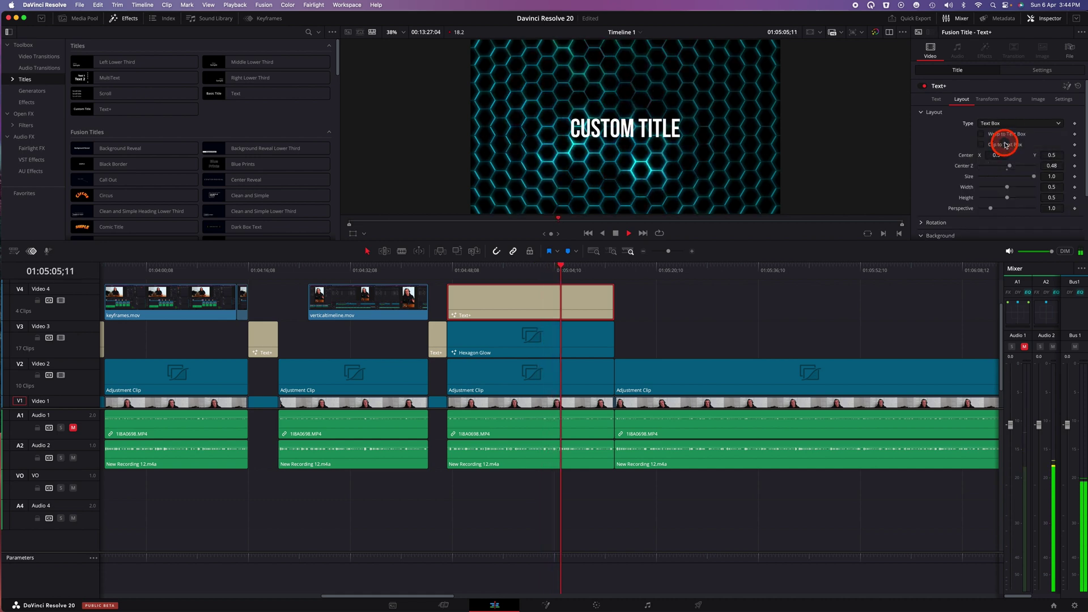
left_click(920, 182)
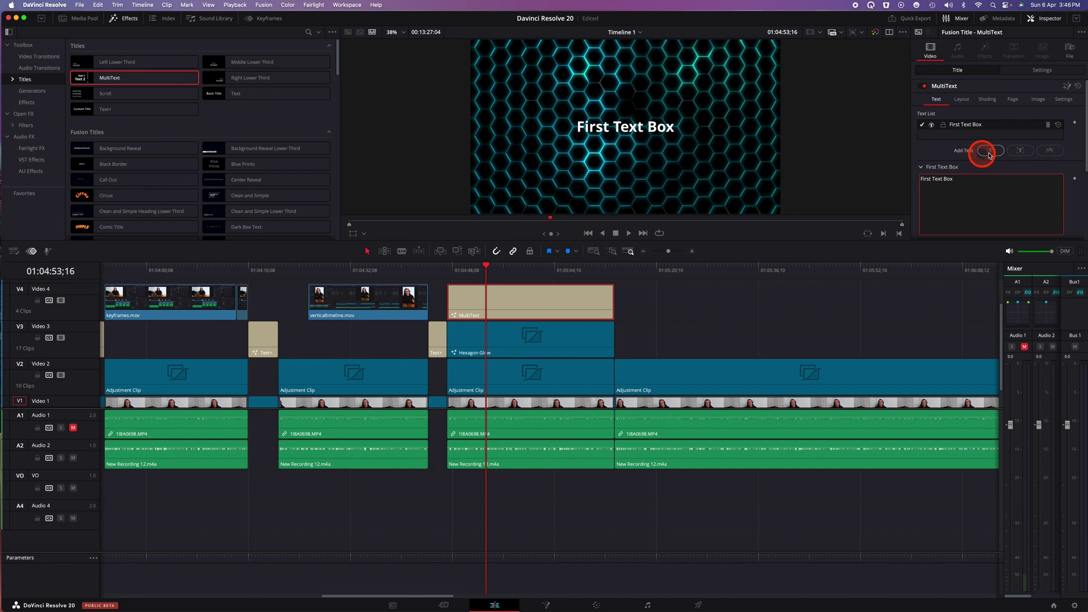
left_click(989, 151)
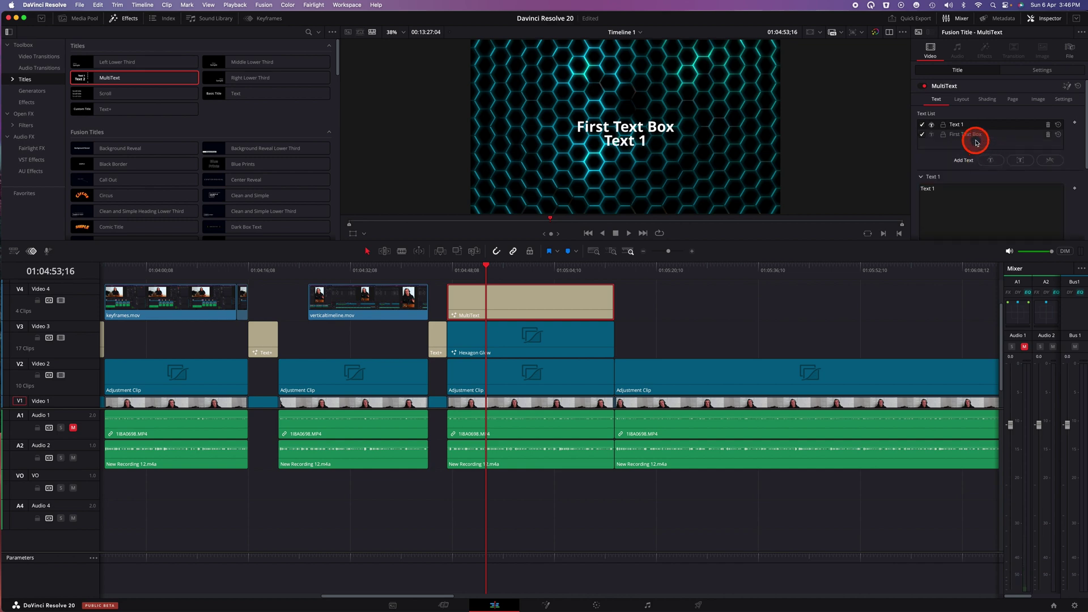
Step: Replace the placeholder texts with 'Second Text Box' and 'Third Text Box', adding a third entry
left_click_drag(965, 183, 895, 181)
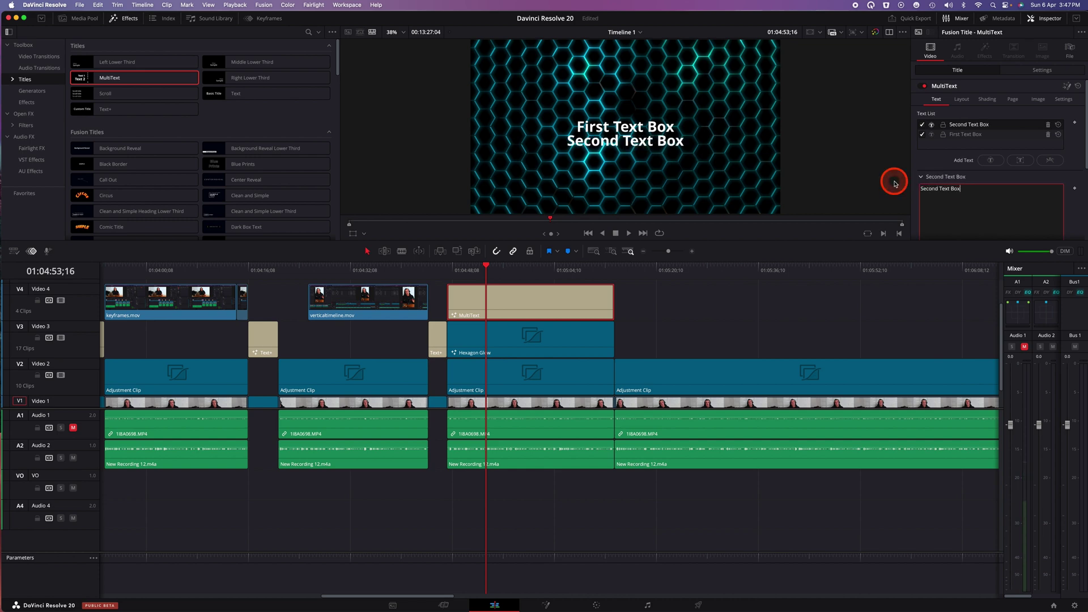
left_click(989, 161)
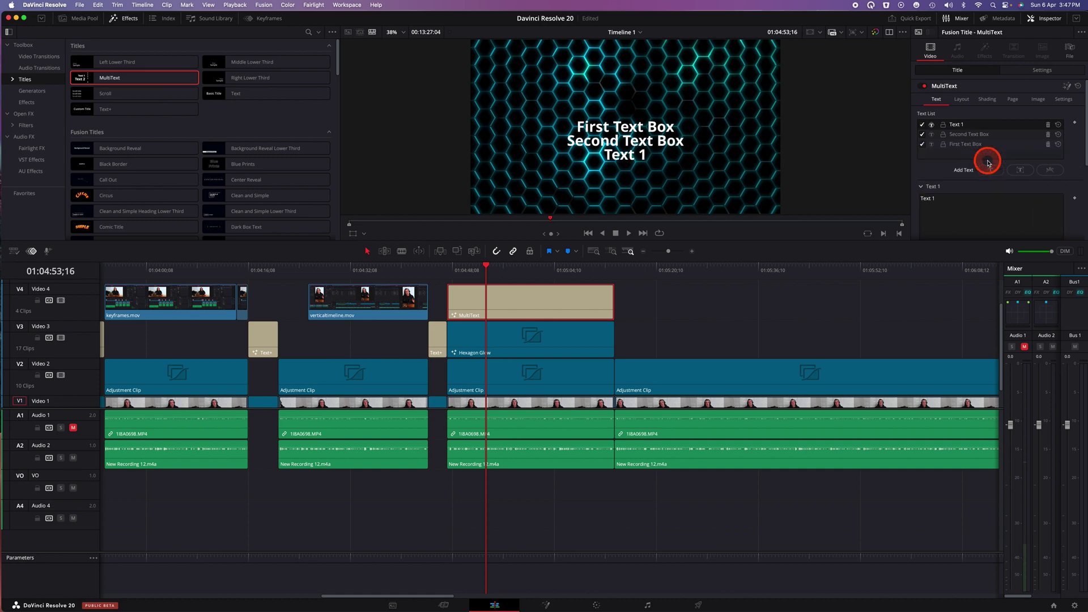
left_click_drag(946, 198, 901, 197)
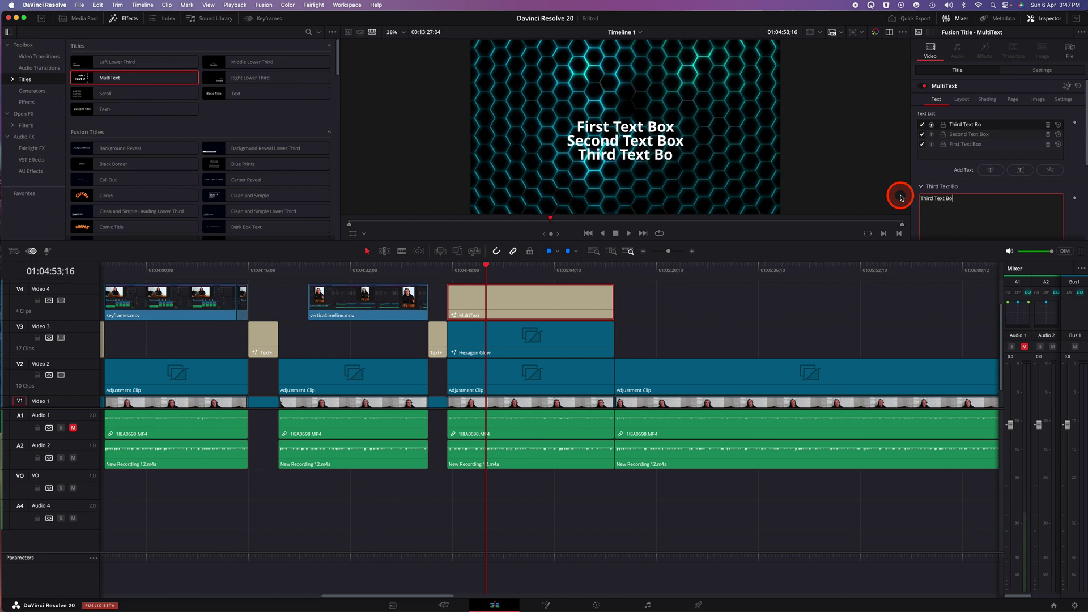
Step: Select the First and Second Text Box entries in the Text List and open the title's Settings
left_click(974, 138)
left_click(971, 145)
scroll(979, 205, "down", 10)
scroll(993, 226, "up", 5)
scroll(993, 223, "up", 2)
left_click(979, 131)
left_click(1030, 70)
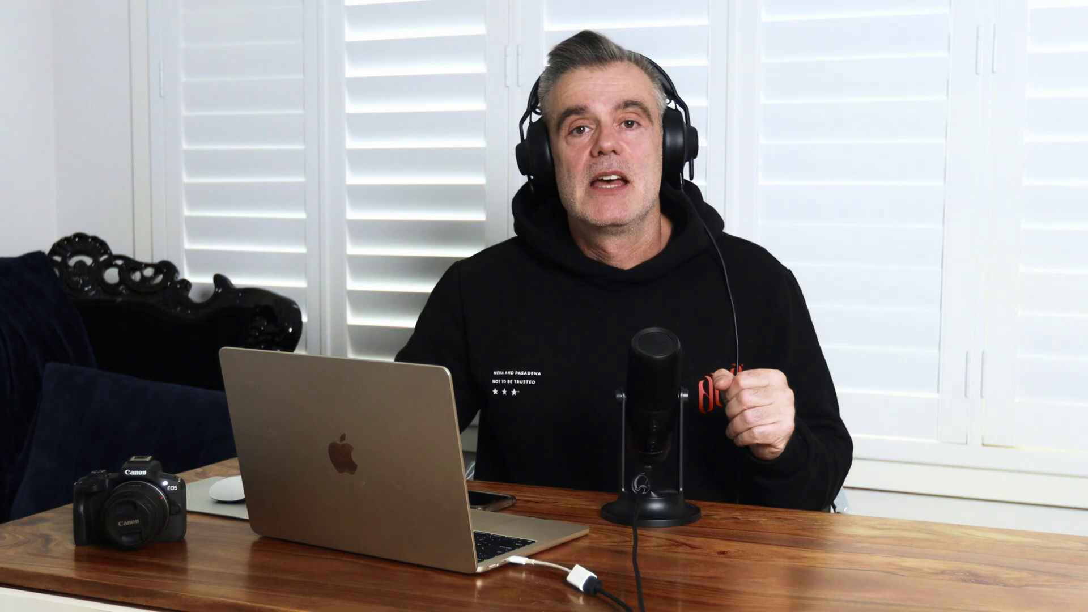